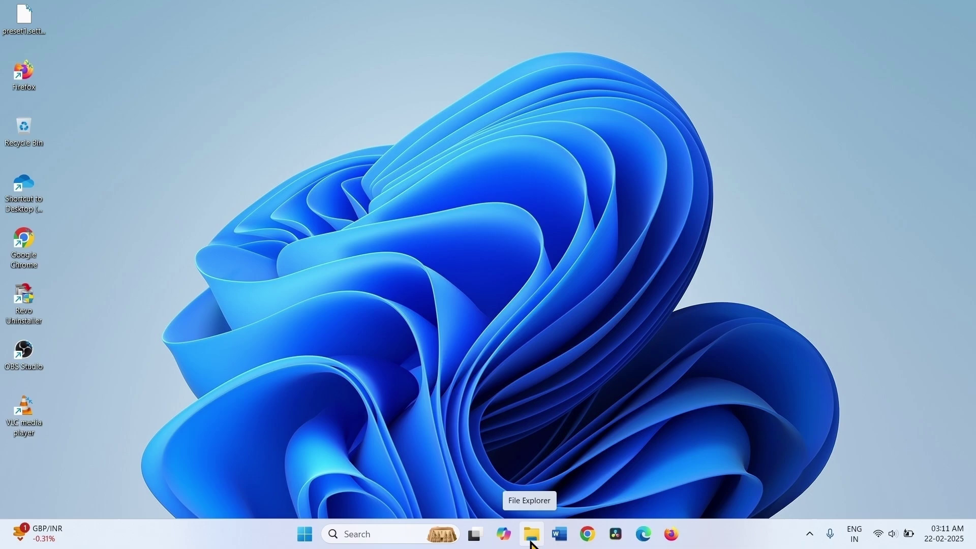
Browse in File Explorer to C:\Program Files (x86)\Microsoft to reach the Edge folders
left_click(533, 542)
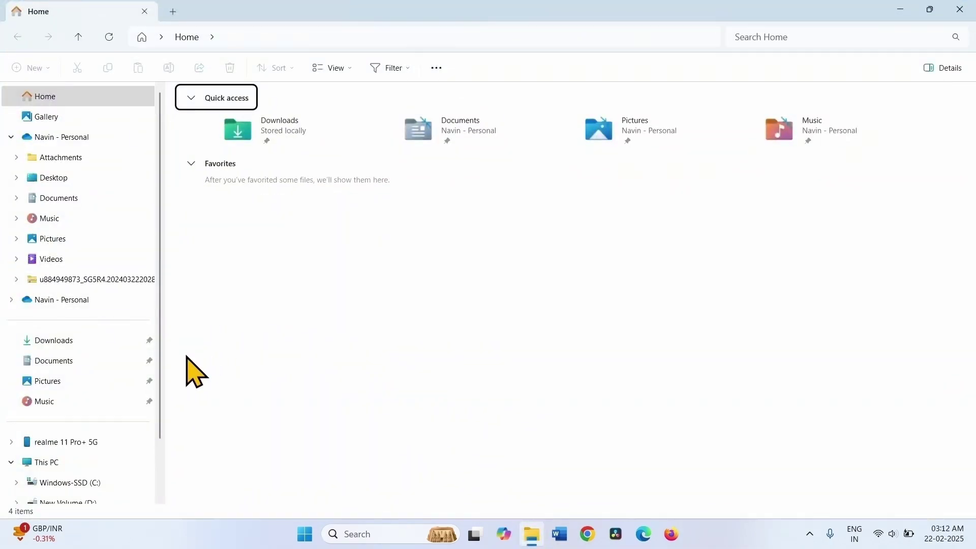
left_click(82, 484)
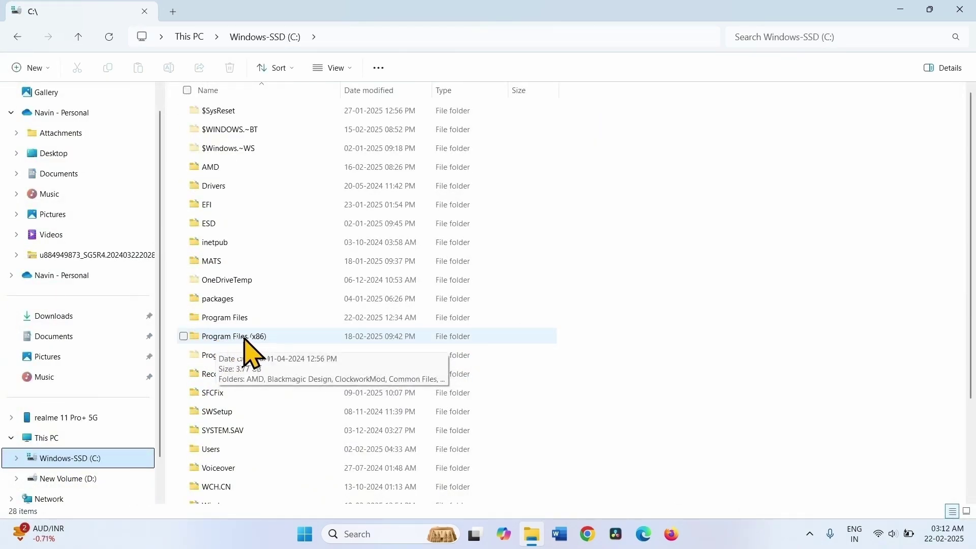
mouse_move(234, 336)
double_click(252, 336)
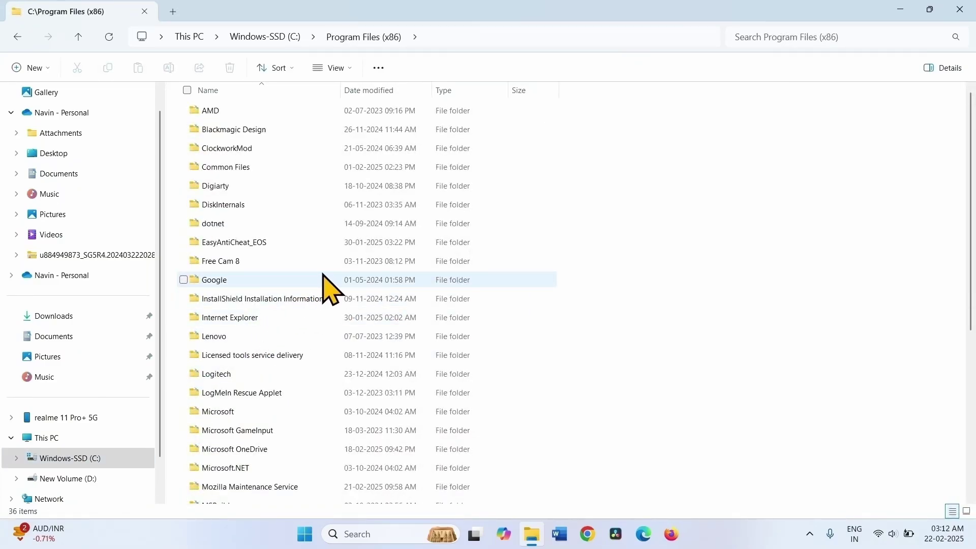
scroll(279, 305, "down", 2)
scroll(279, 305, "up", 2)
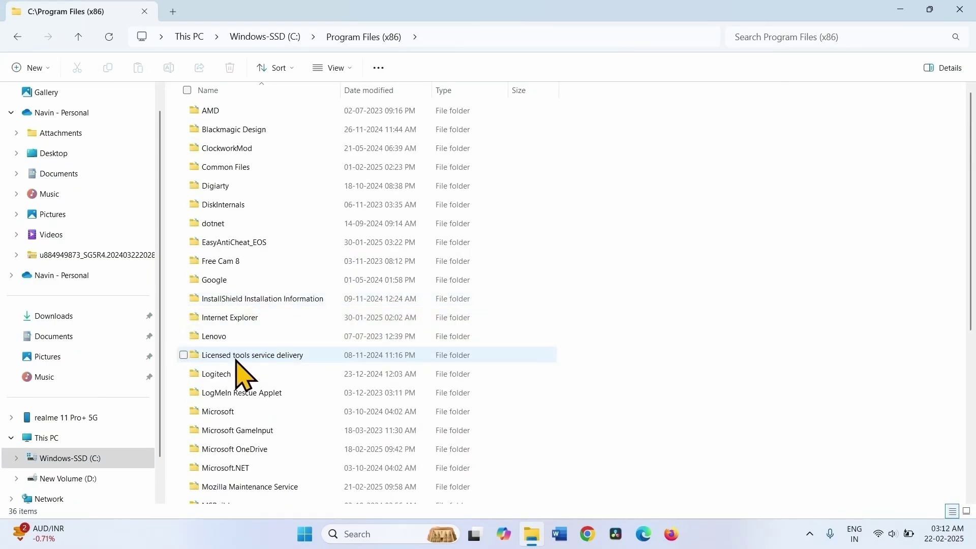
scroll(244, 376, "down", 1)
scroll(238, 371, "down", 1)
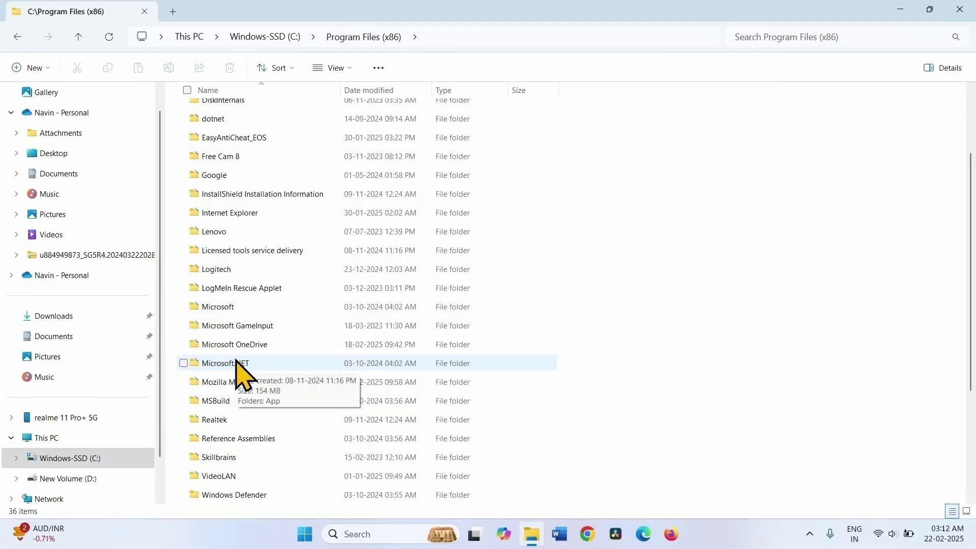
double_click(216, 308)
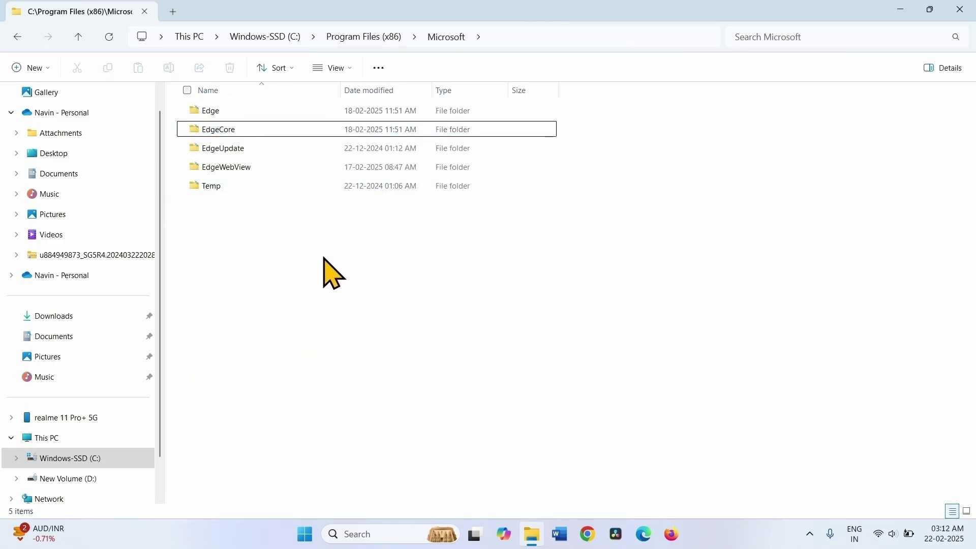
Attempt to delete the Edge and EdgeCore folders with administrator permission for all items
left_click(186, 110)
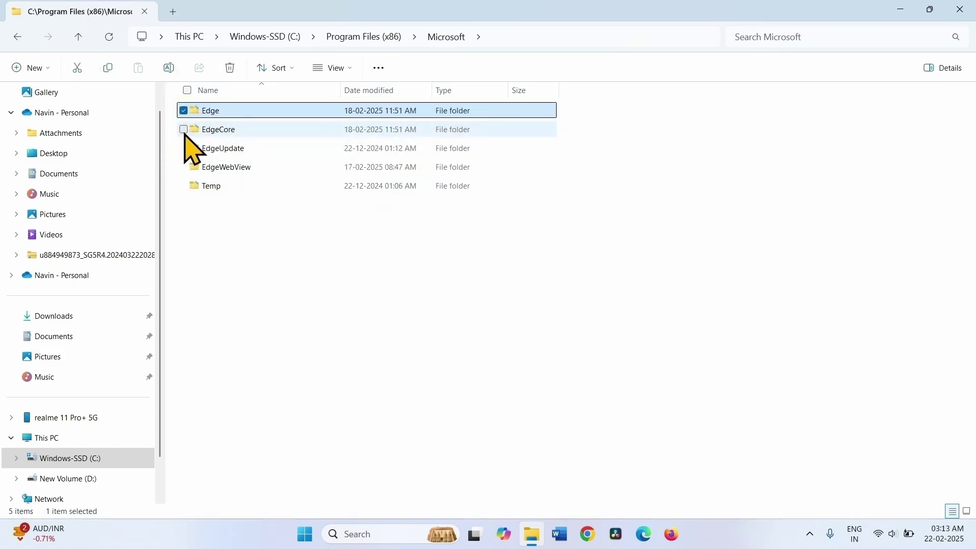
left_click(184, 129)
left_click(230, 68)
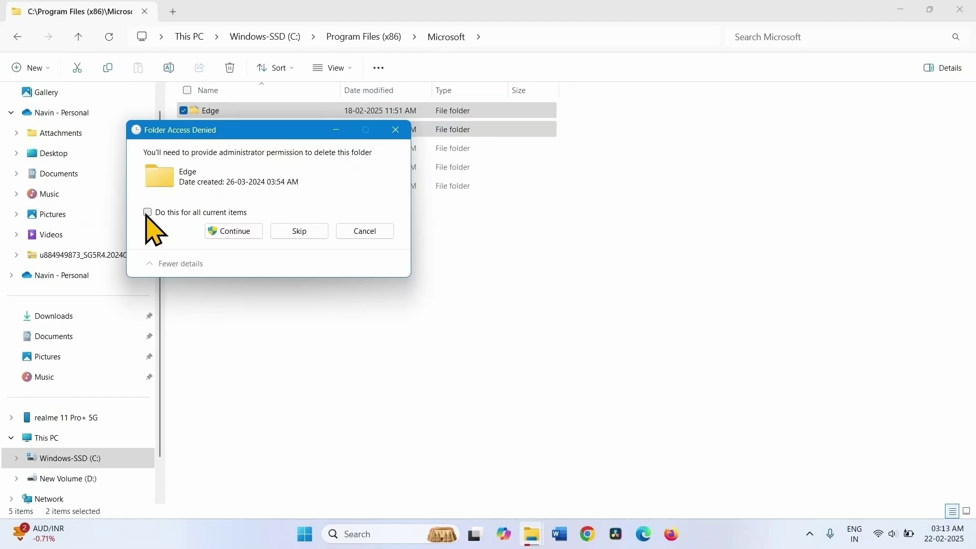
left_click(147, 212)
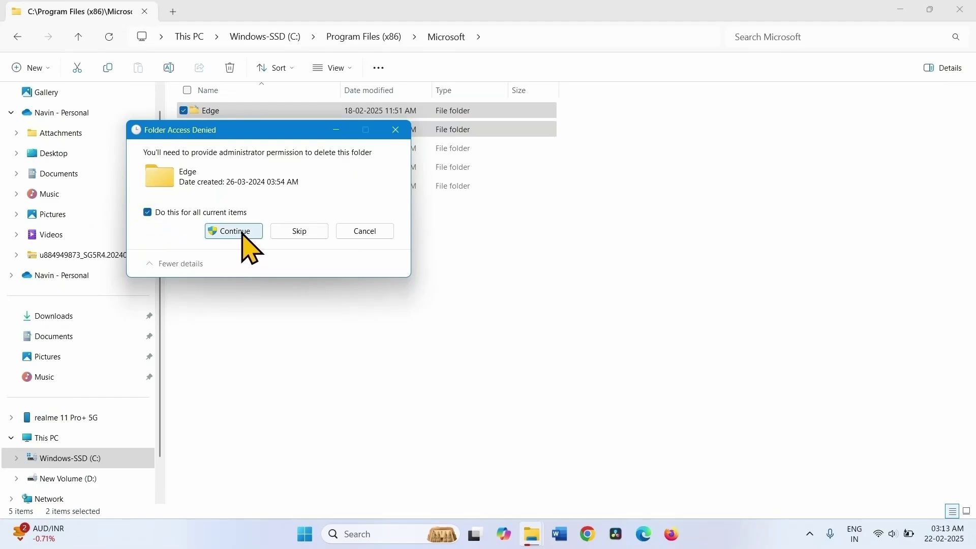
left_click(243, 235)
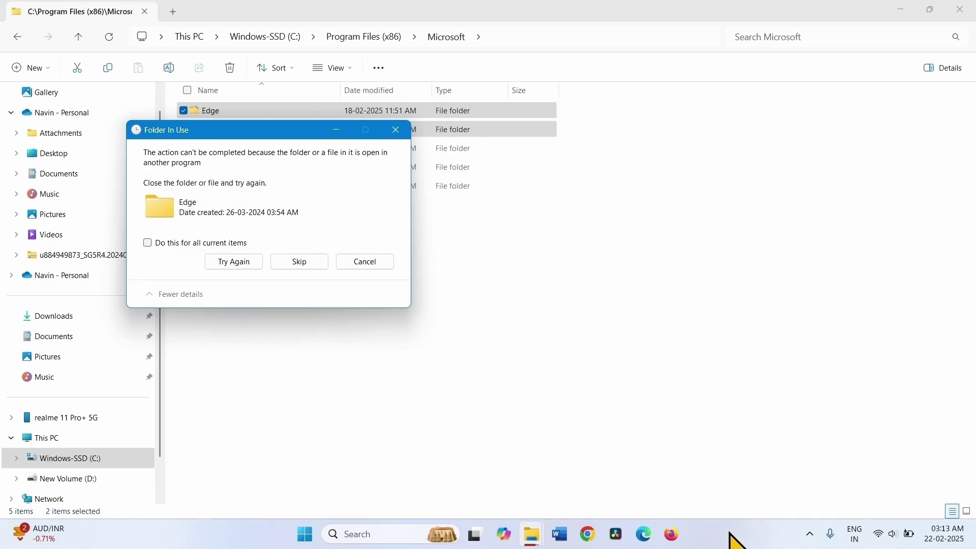
Launch Task Manager from the taskbar and end the Windows Widgets process
right_click(731, 534)
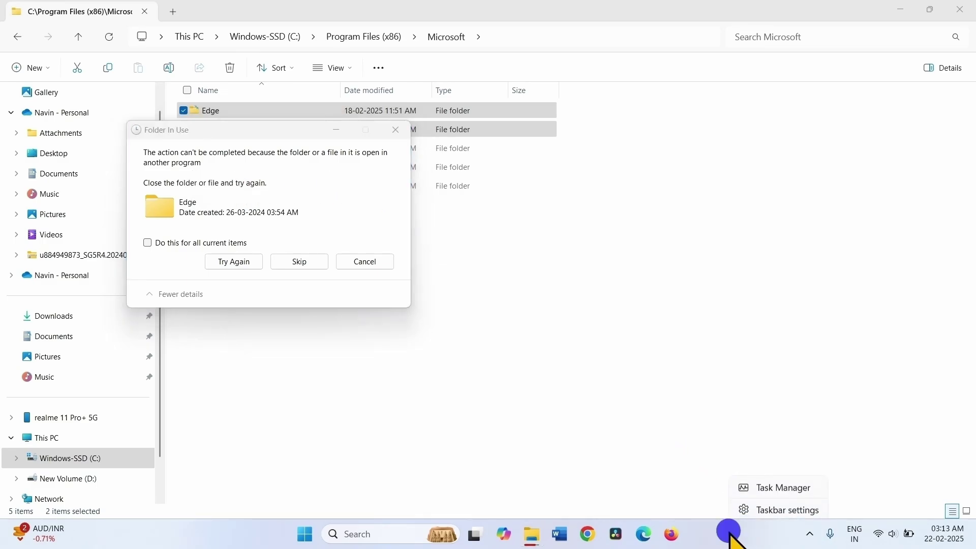
left_click(757, 486)
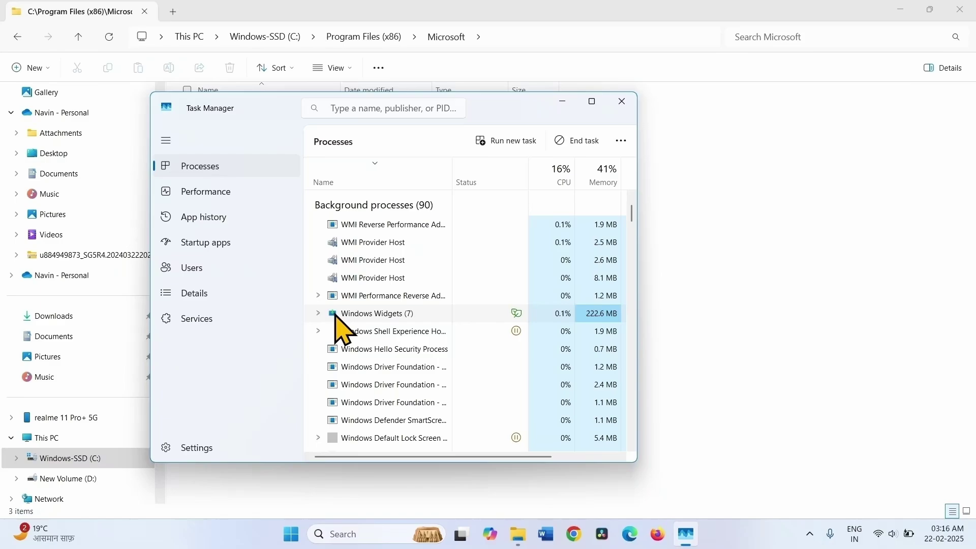
right_click(372, 314)
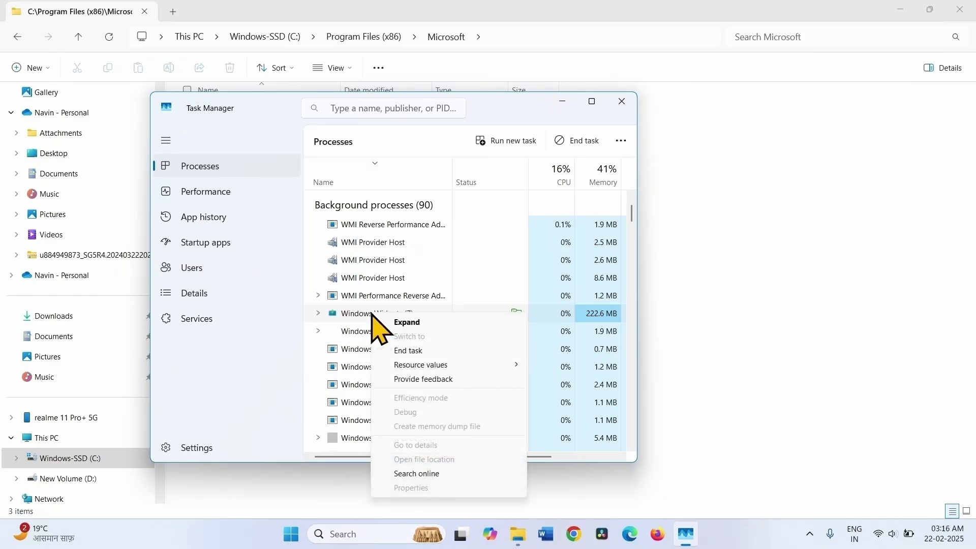
left_click(402, 351)
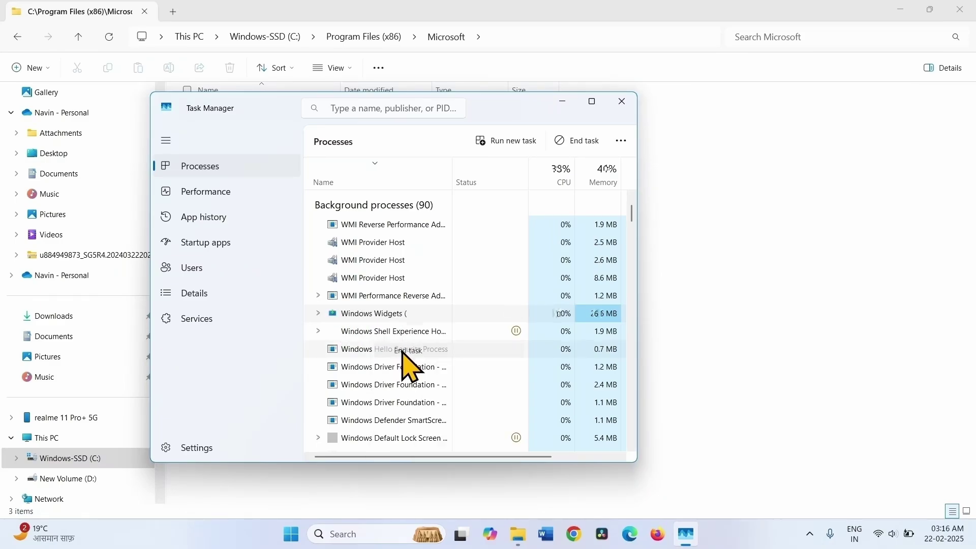
Delete the remaining Edge folders with permission applied to all items, then close File Explorer
left_click(563, 101)
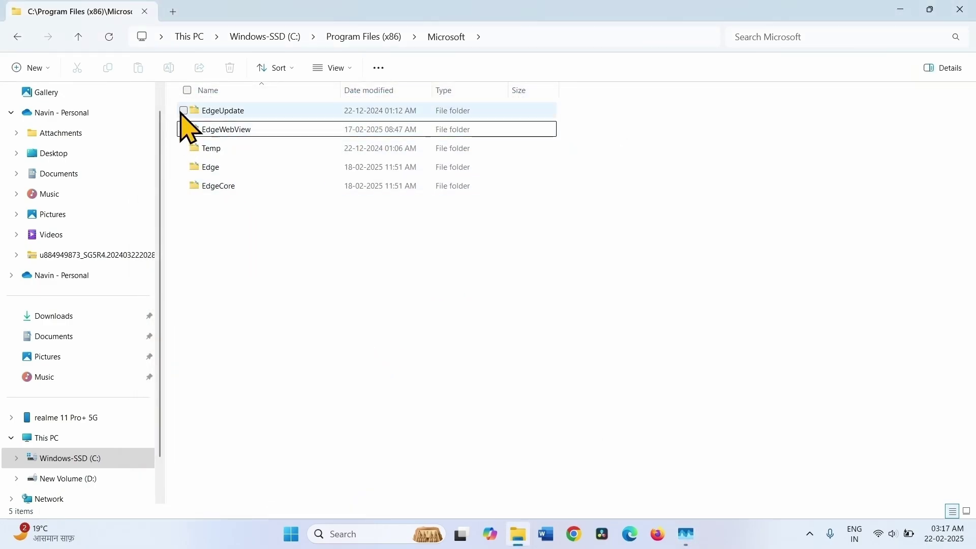
left_click(184, 111)
left_click(183, 130)
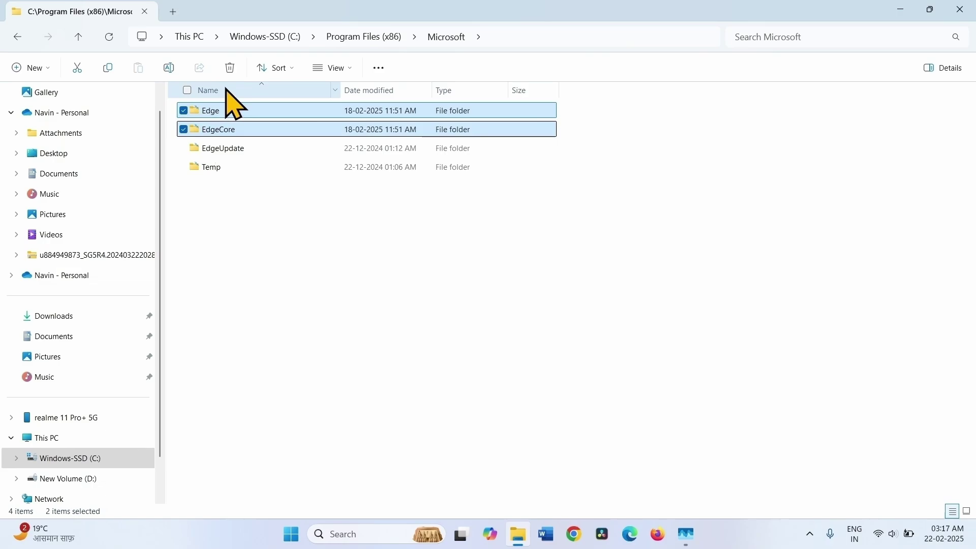
left_click(227, 67)
left_click(382, 212)
left_click(450, 238)
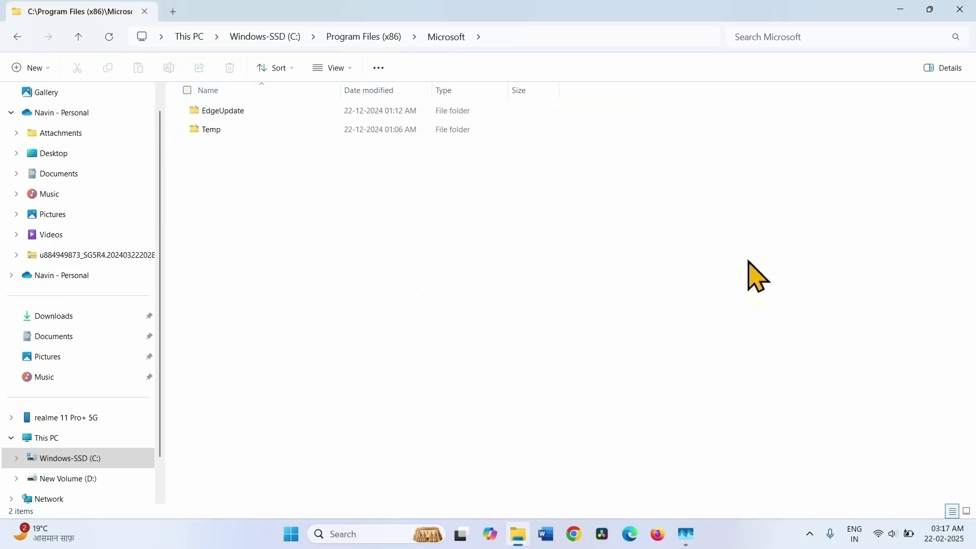
left_click(956, 14)
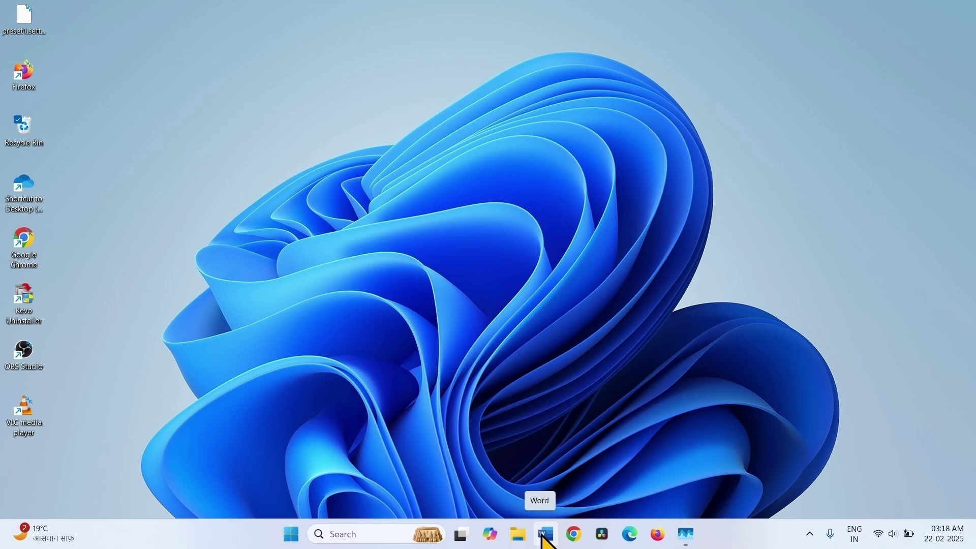
Download MicrosoftEdgeSetup.exe from the Edge page in Chrome and run it
left_click(575, 534)
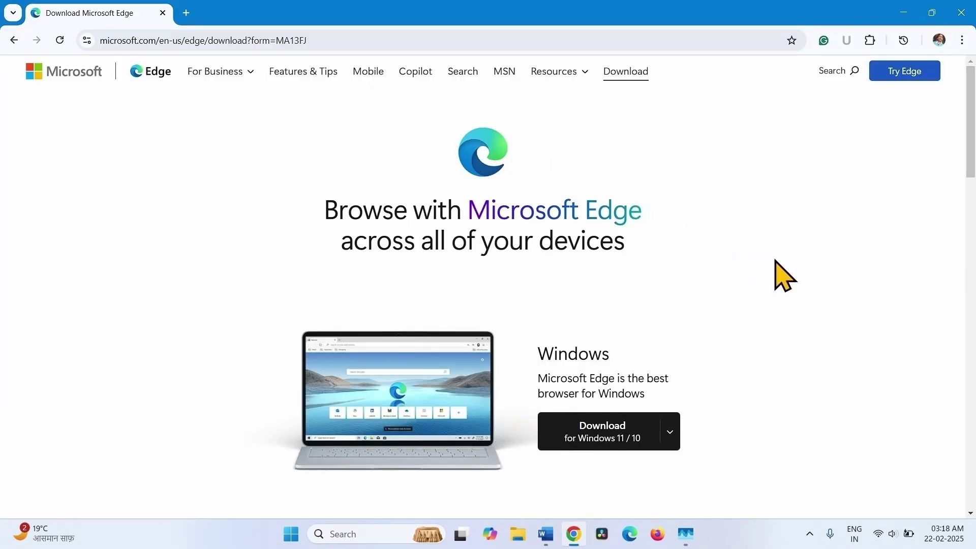
scroll(765, 274, "down", 3)
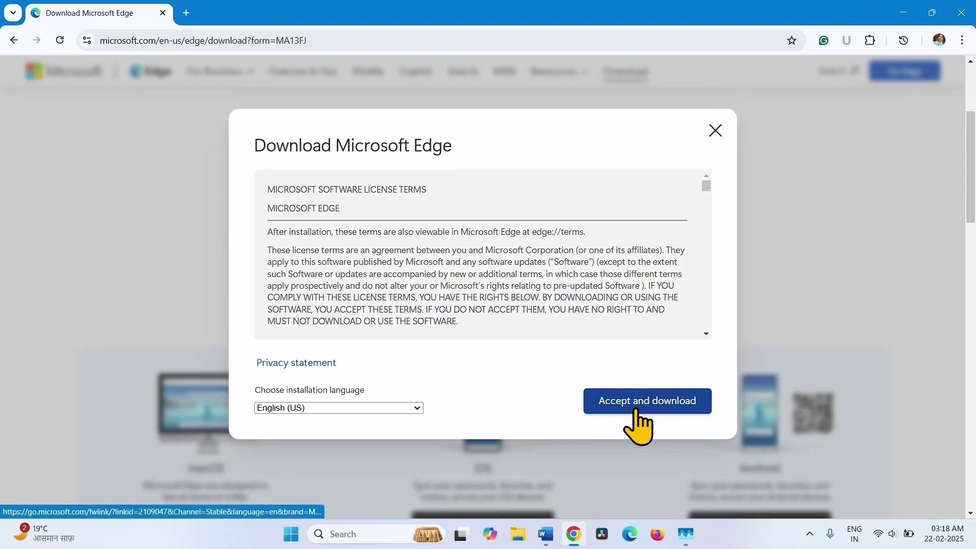
left_click(636, 411)
left_click(475, 301)
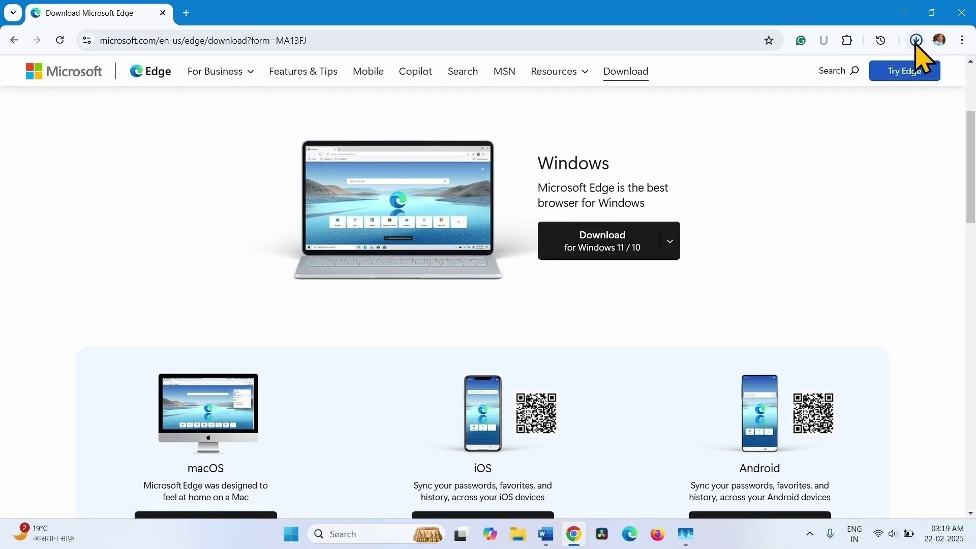
left_click(915, 41)
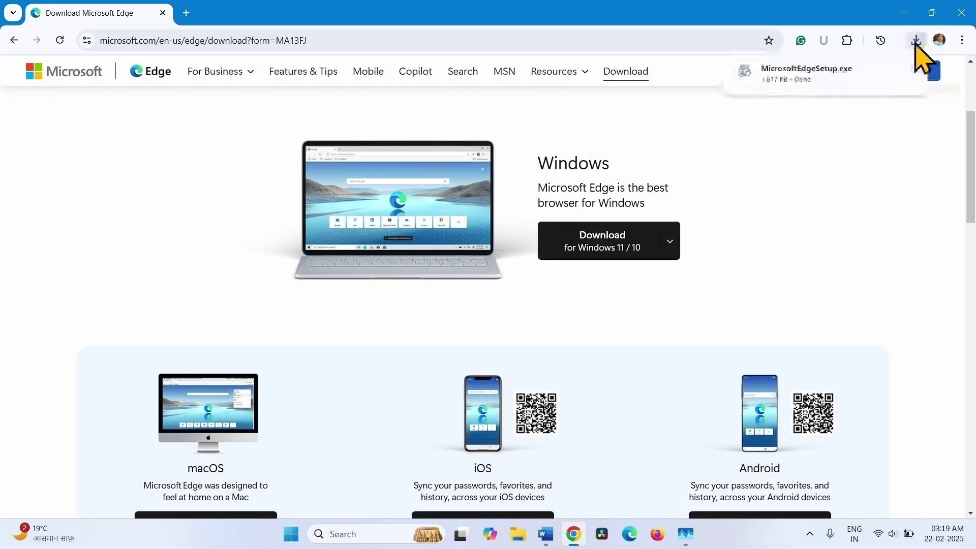
left_click(788, 76)
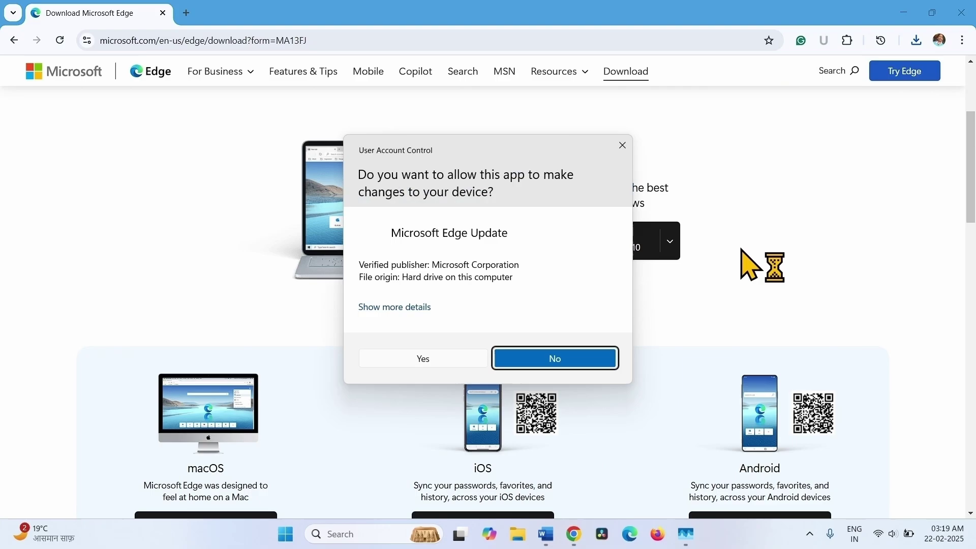
Allow Microsoft Edge Update to make changes so Edge reinstalls
left_click(427, 357)
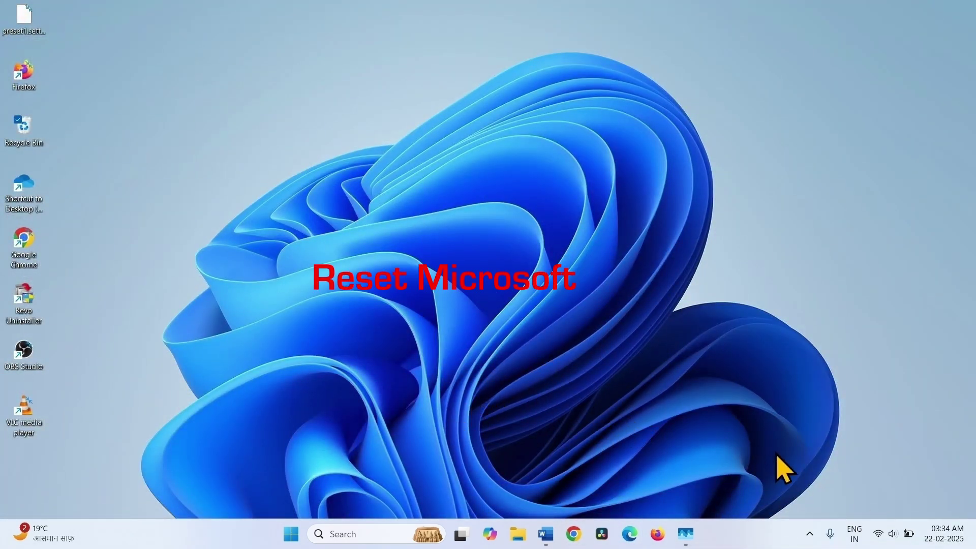
Open Edge and restore its settings to default values under Settings > Reset settings
left_click(634, 545)
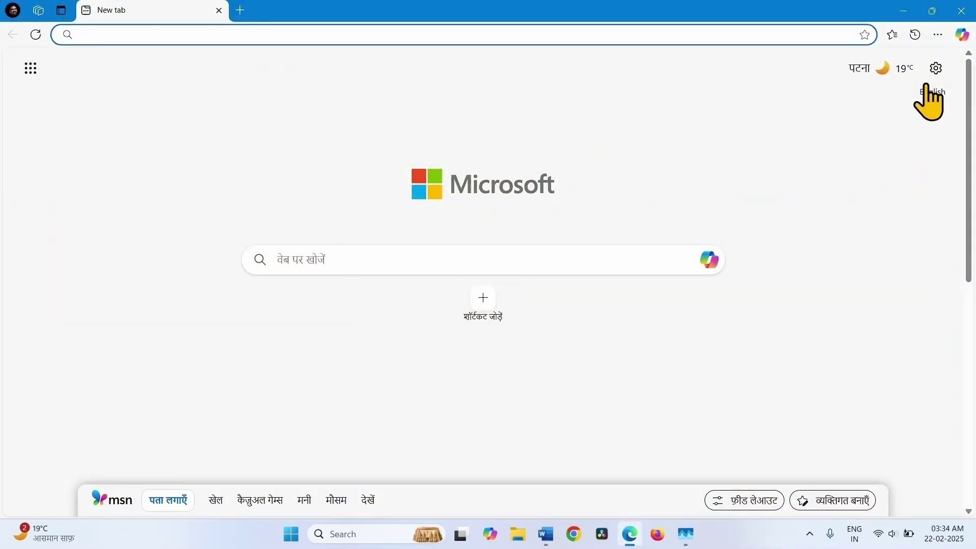
left_click(938, 35)
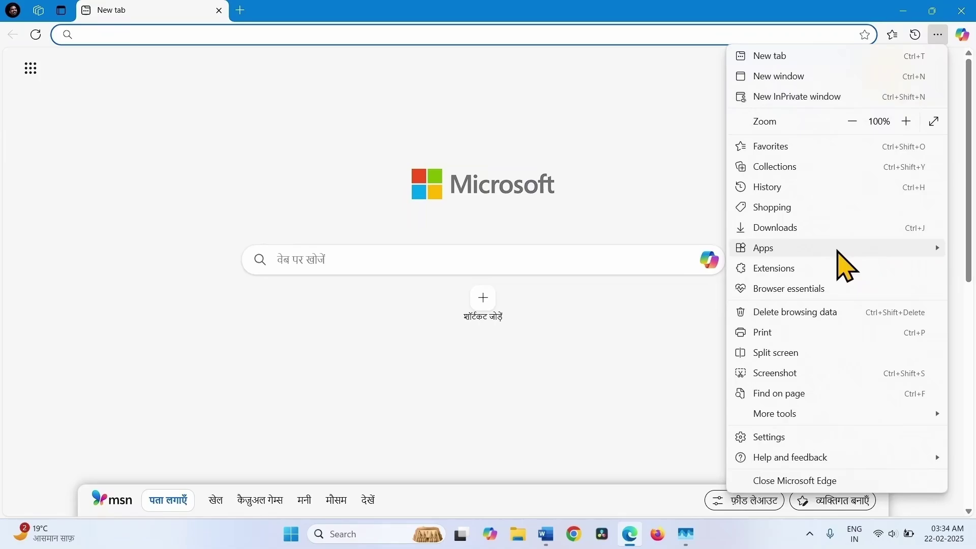
left_click(793, 438)
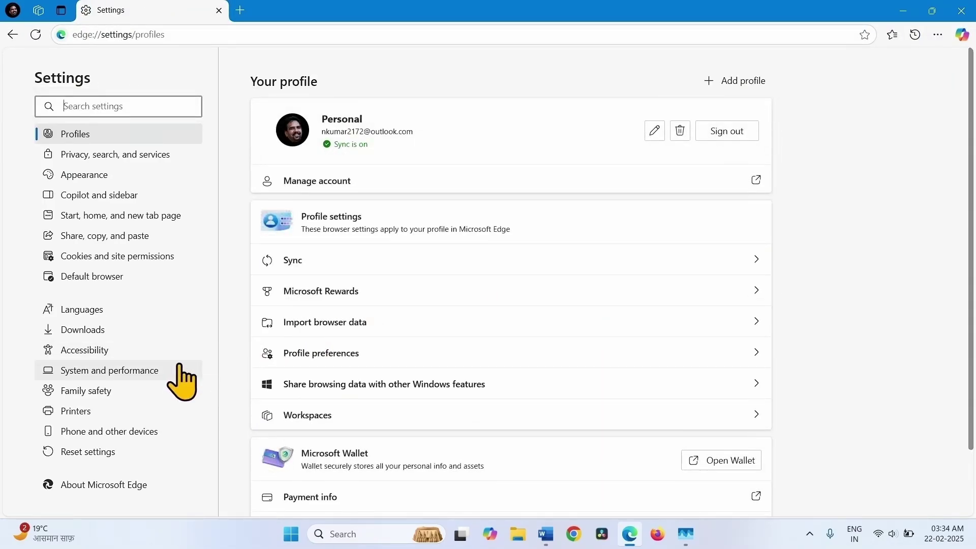
left_click(81, 453)
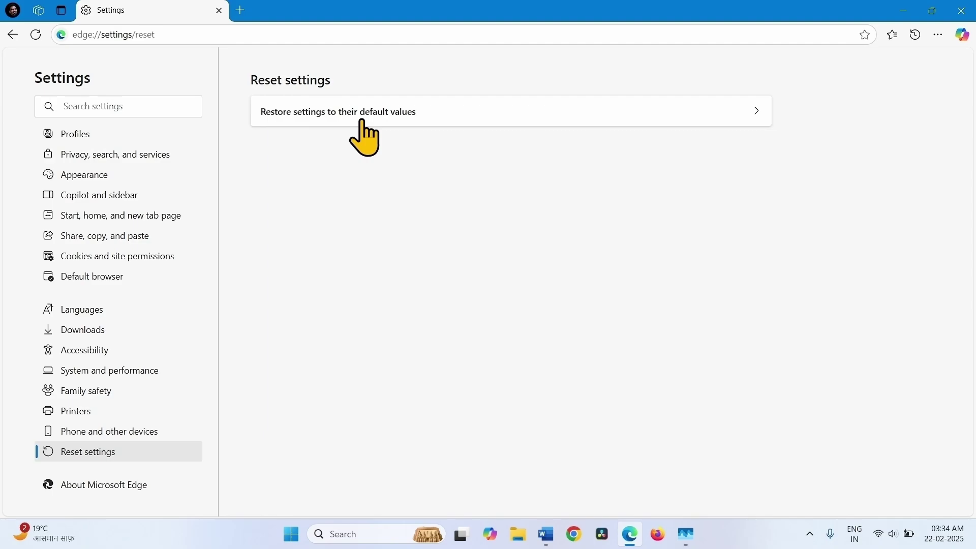
left_click(388, 117)
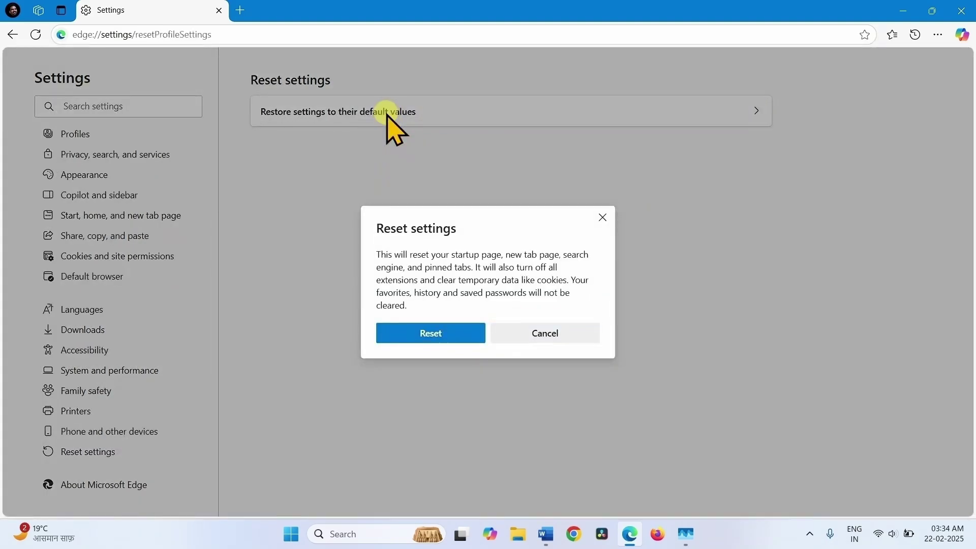
left_click(432, 333)
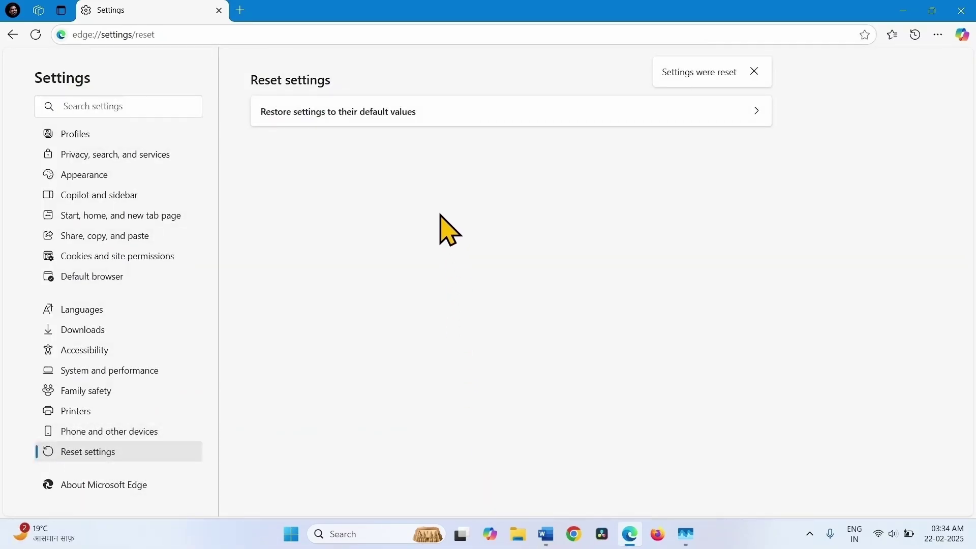
Restart Edge from Start and confirm it is up to date at version 133.0.3065.82
left_click(961, 10)
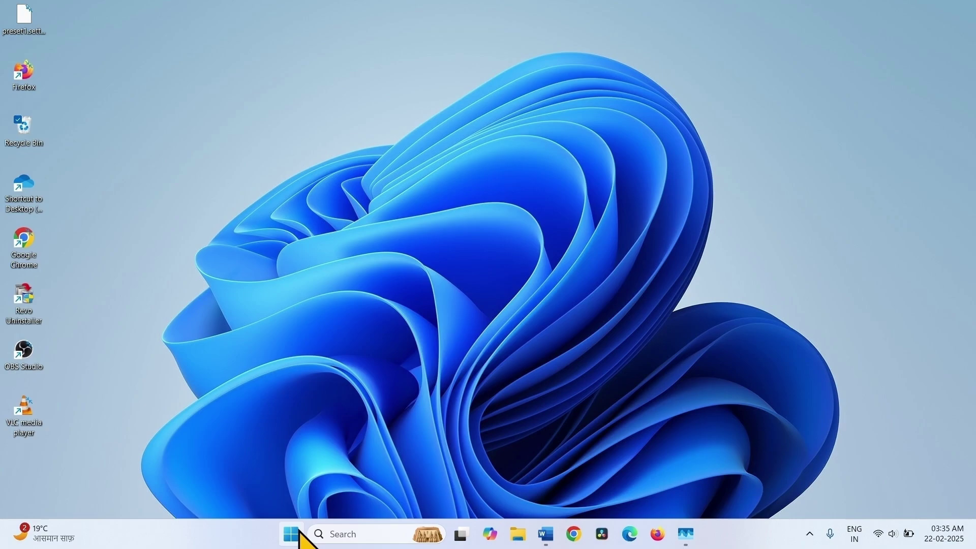
left_click(299, 531)
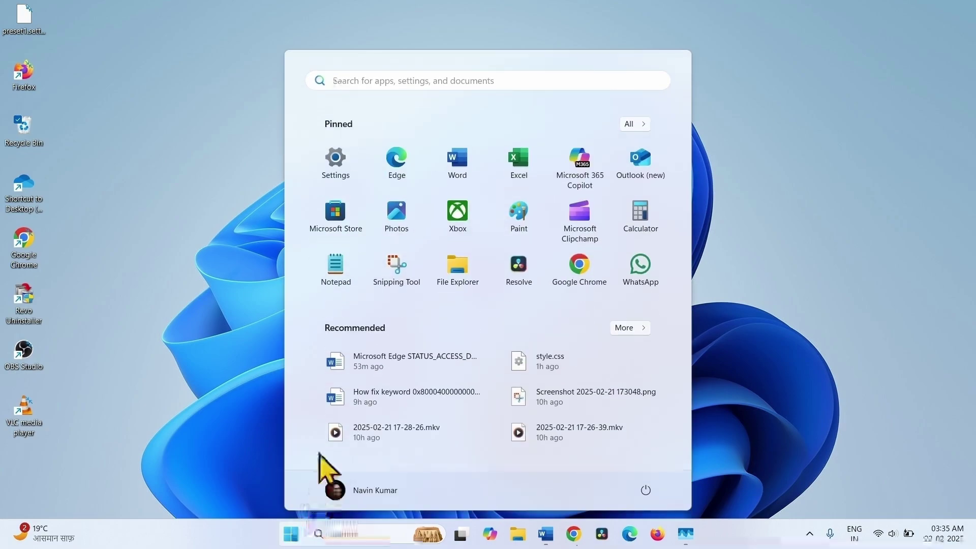
left_click(395, 161)
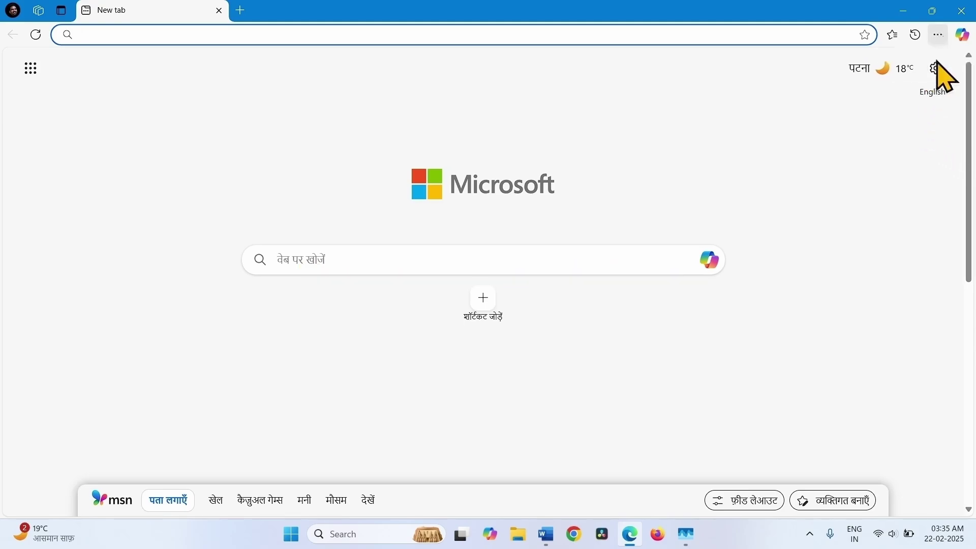
left_click(938, 35)
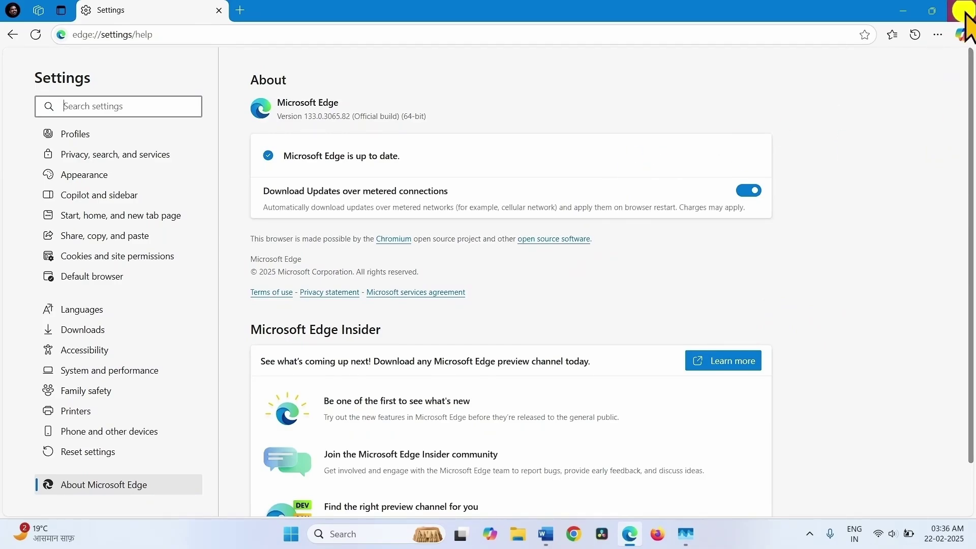
Close Edge, run Check for updates in Settings > Windows Update, then close Settings
left_click(965, 11)
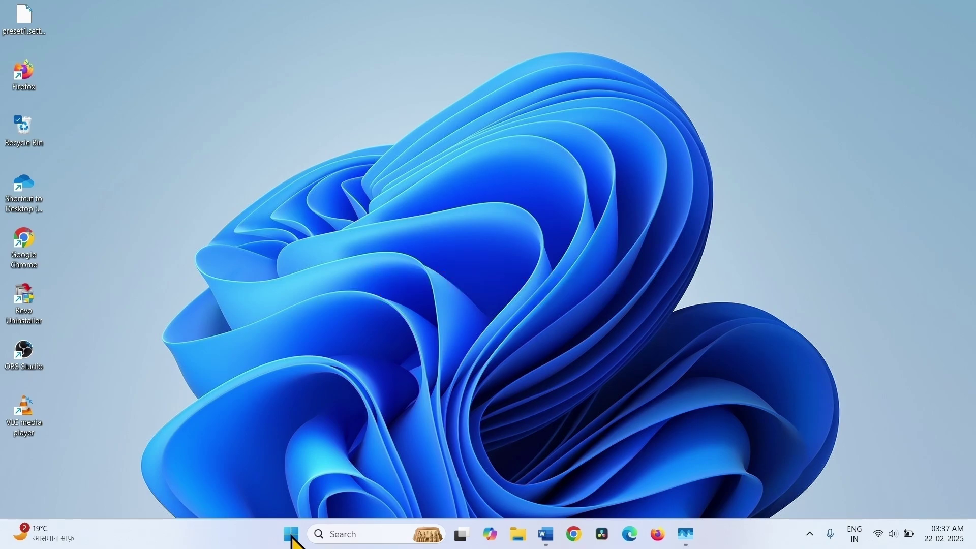
left_click(292, 539)
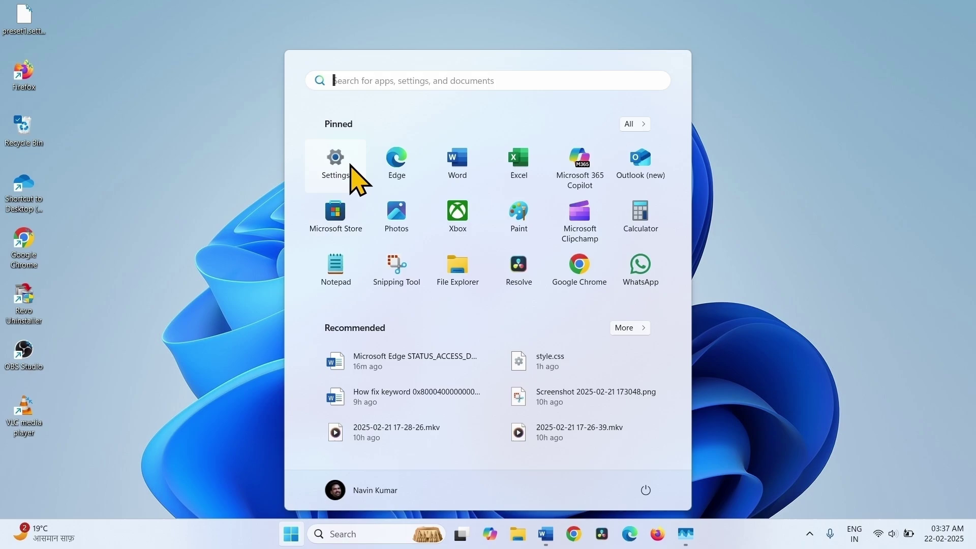
left_click(350, 166)
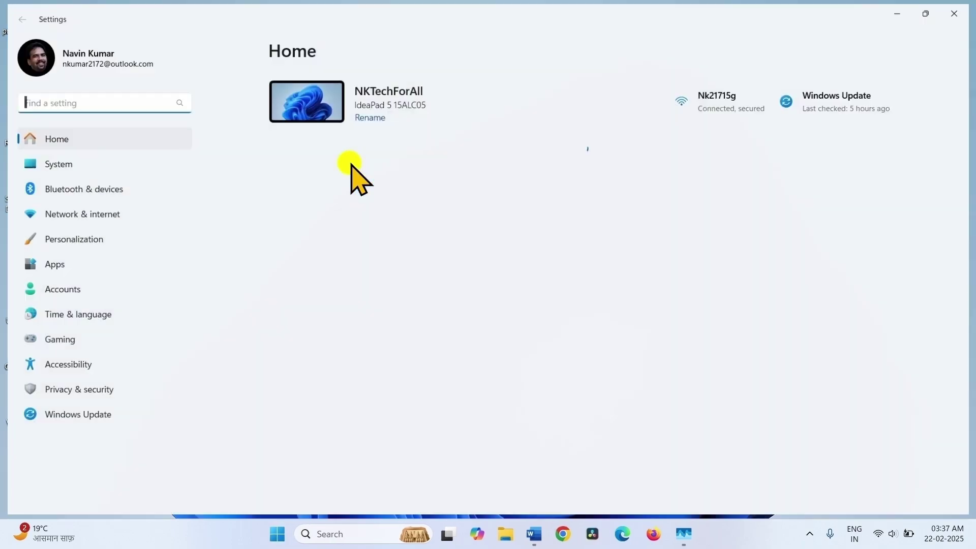
left_click(76, 417)
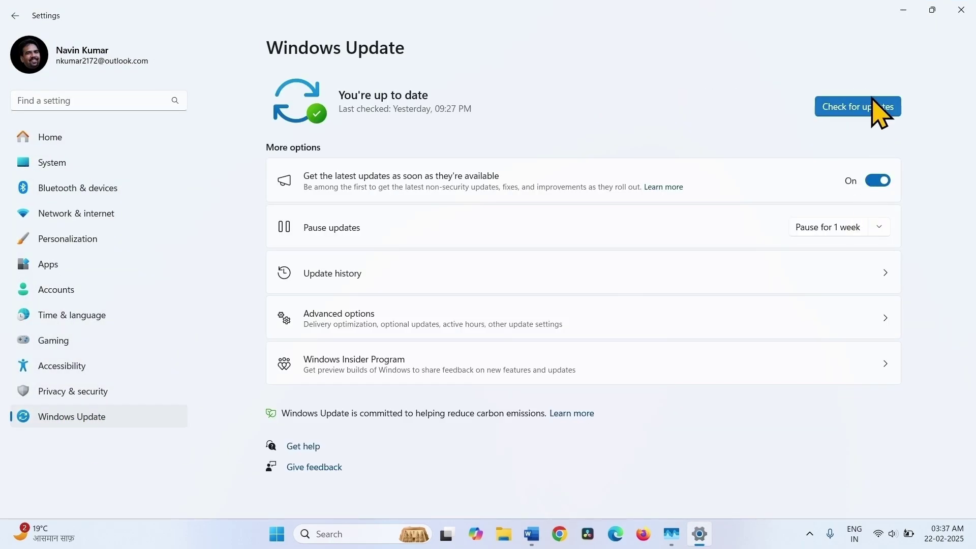
left_click(870, 104)
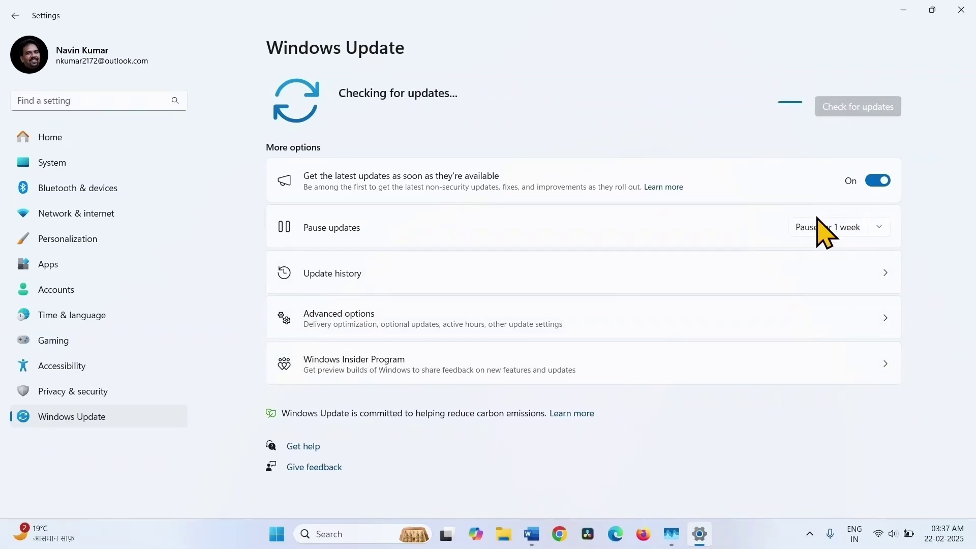
left_click(963, 8)
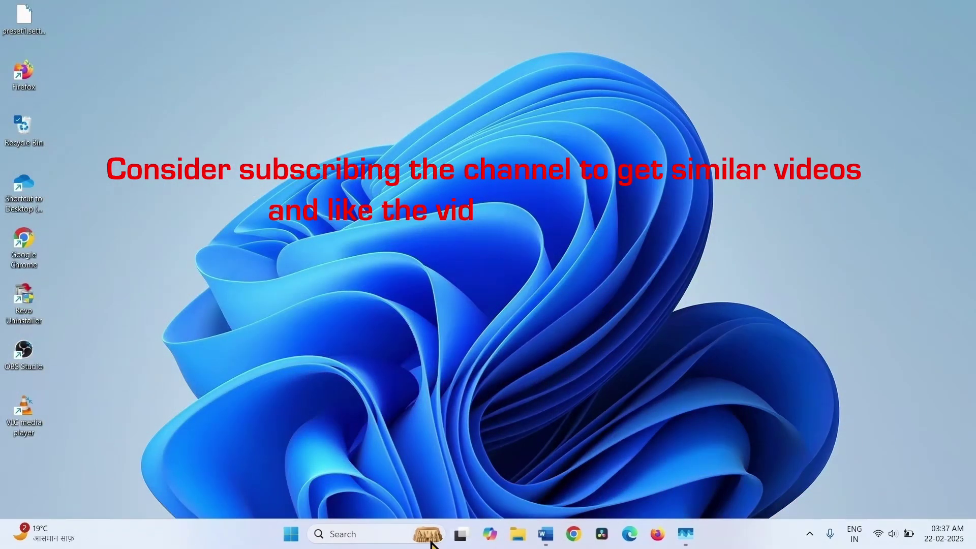